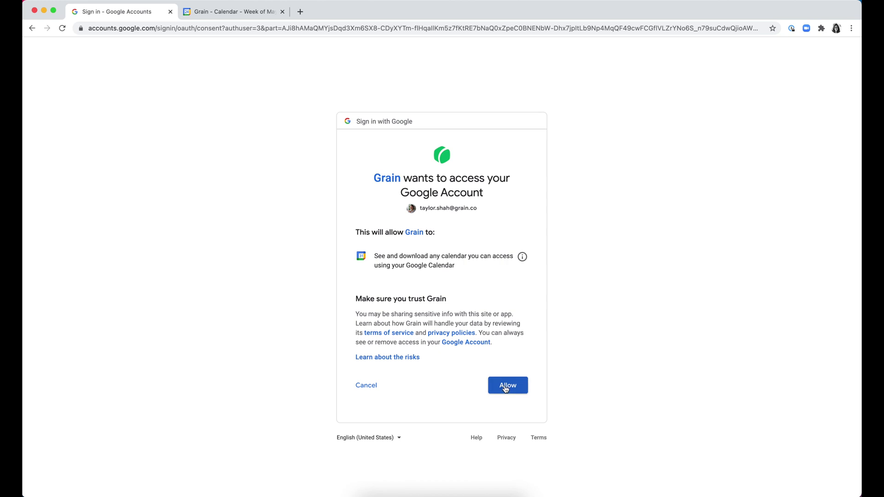
Allow Grain to read the Google Calendar on the Google consent page.
click(507, 386)
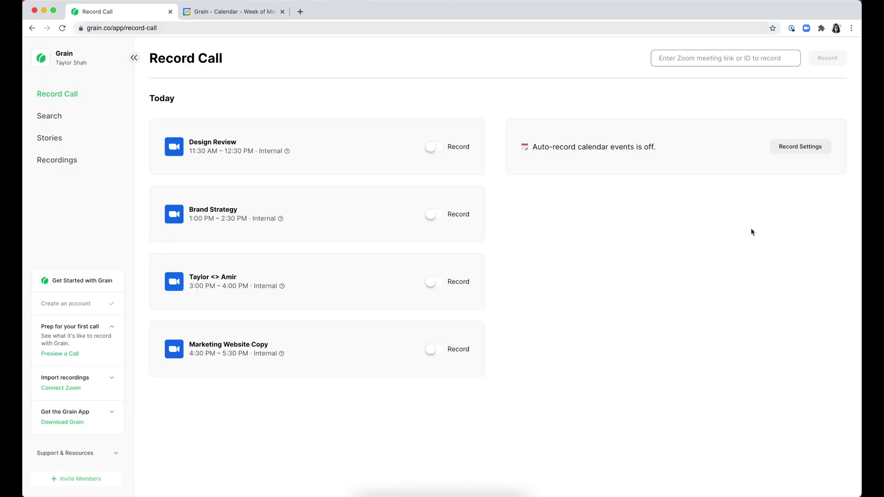
Enable auto-recording for internal and external calls in Record Settings.
click(797, 148)
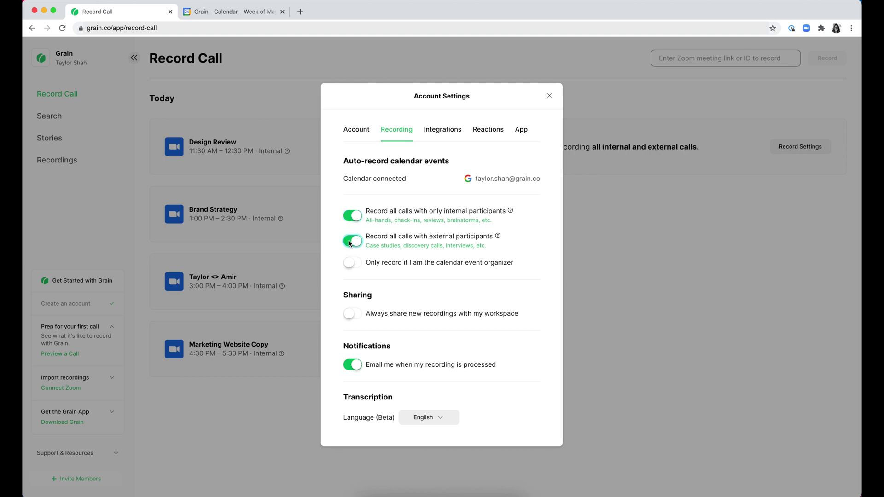
click(550, 98)
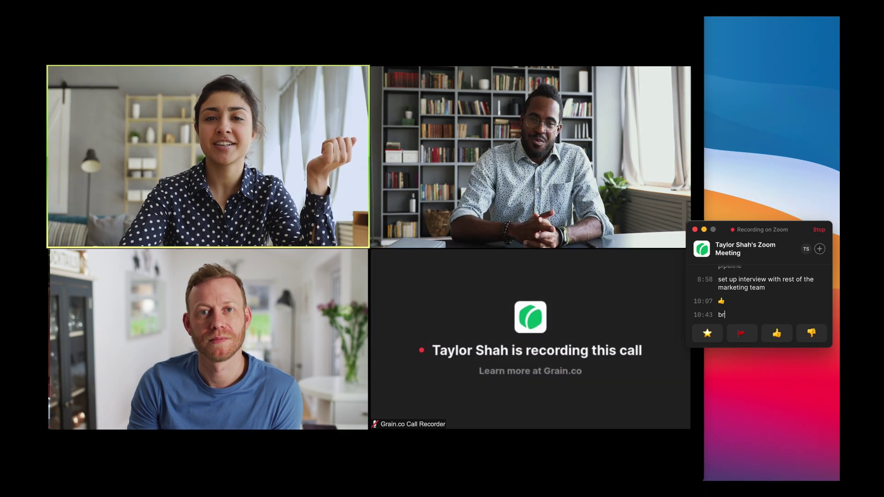
text(and marketer needs to be )
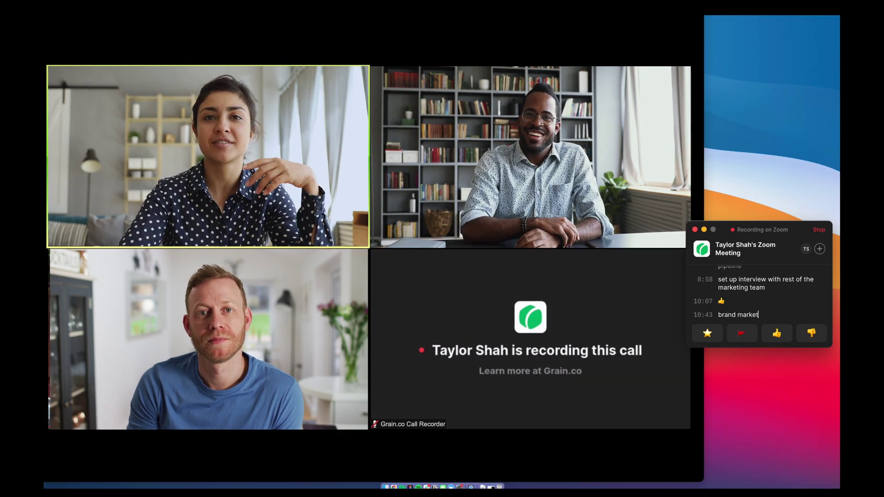
text(able to write copy!)
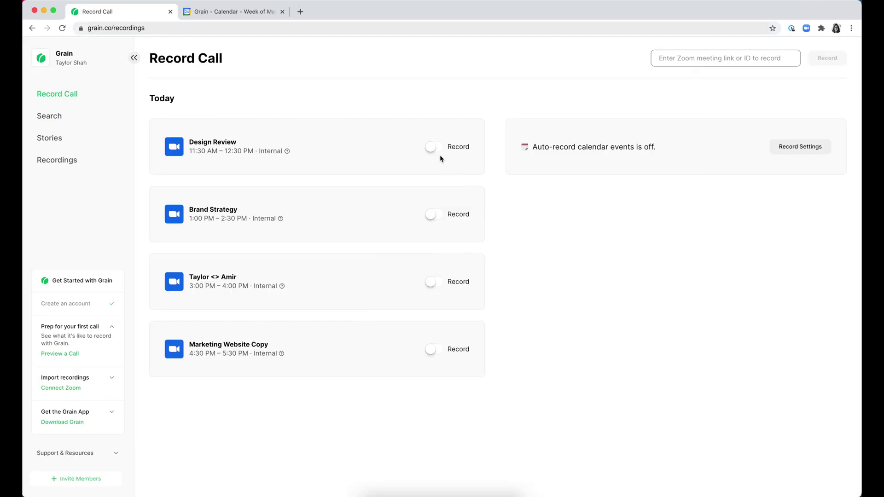
Turn on recording for Design Review and join its Zoom call from the calendar event.
click(432, 148)
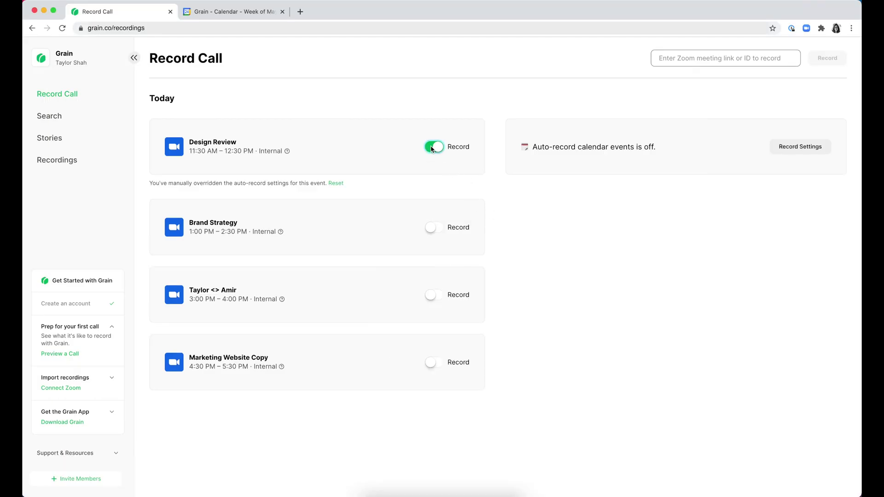
click(262, 13)
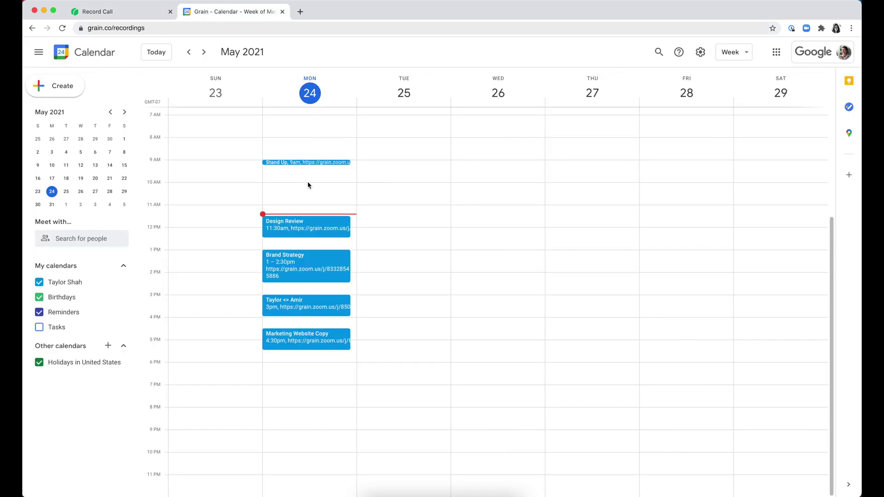
click(330, 225)
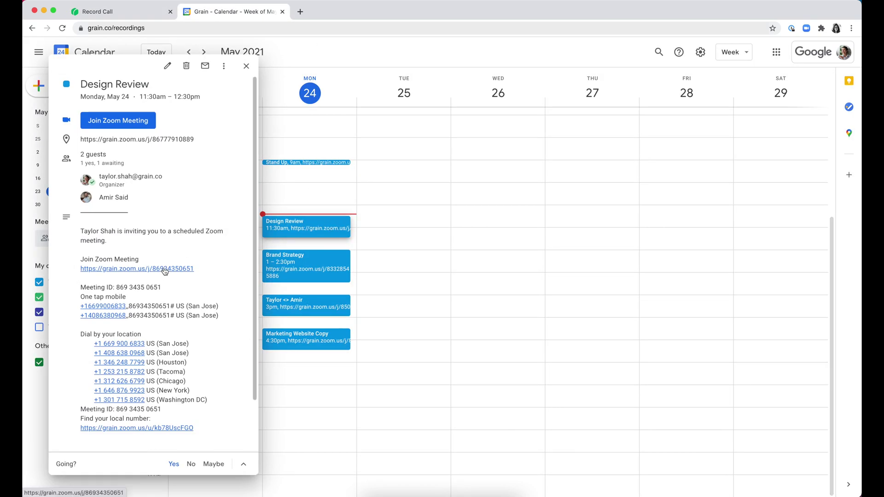
click(163, 270)
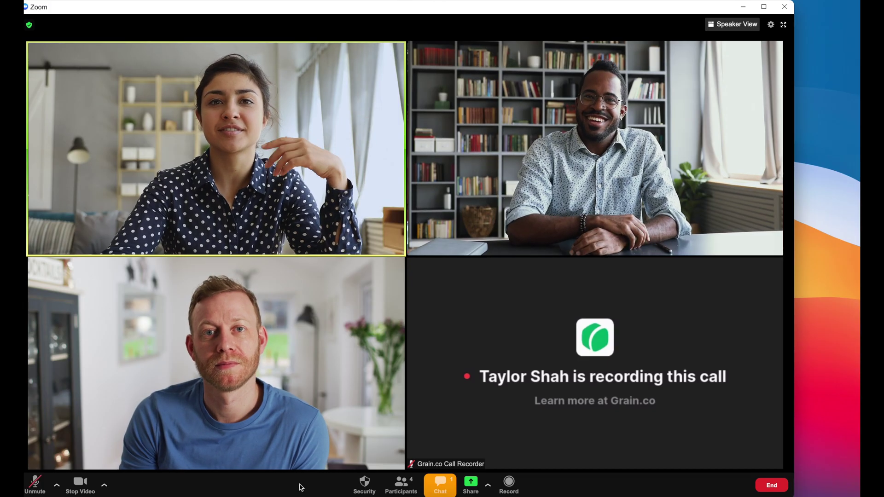
Copy the 'launch date is june 15th' highlight link from the Grain transcript in Zoom chat.
click(440, 485)
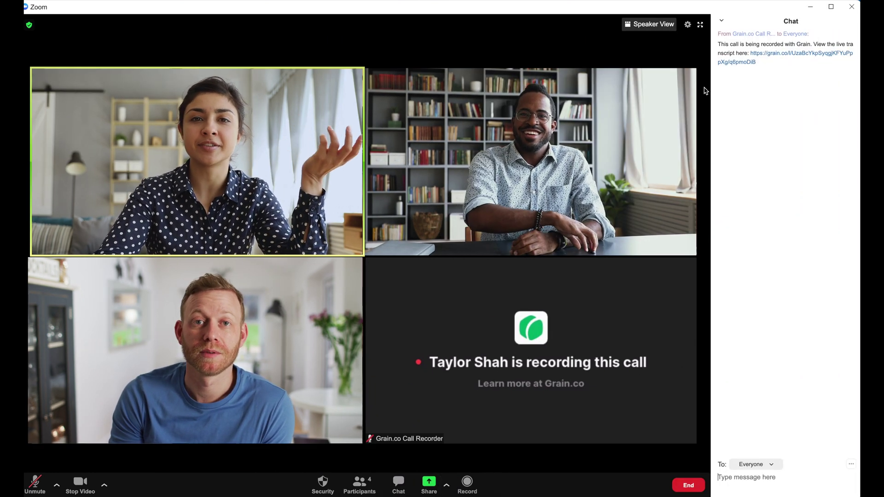
click(738, 61)
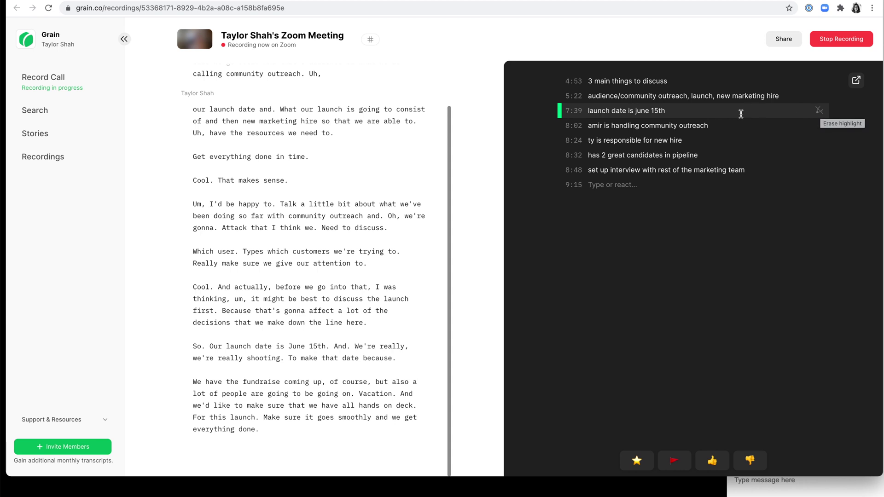
mouse_move(681, 201)
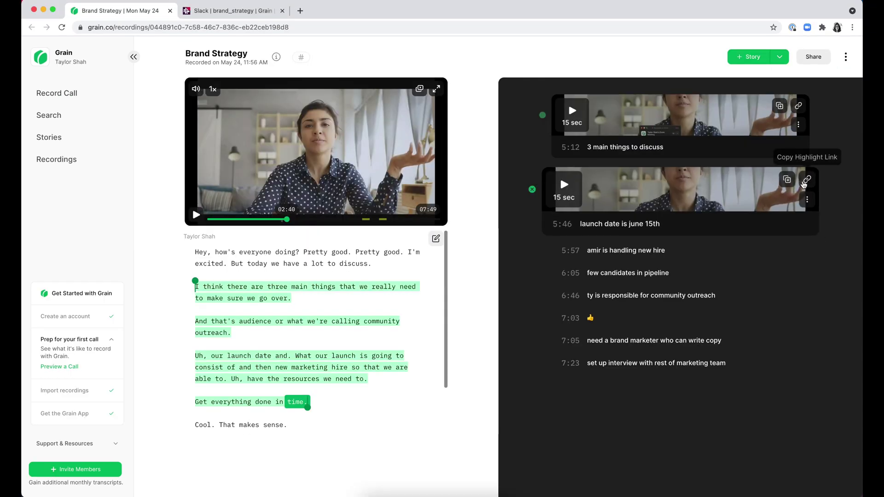
click(806, 182)
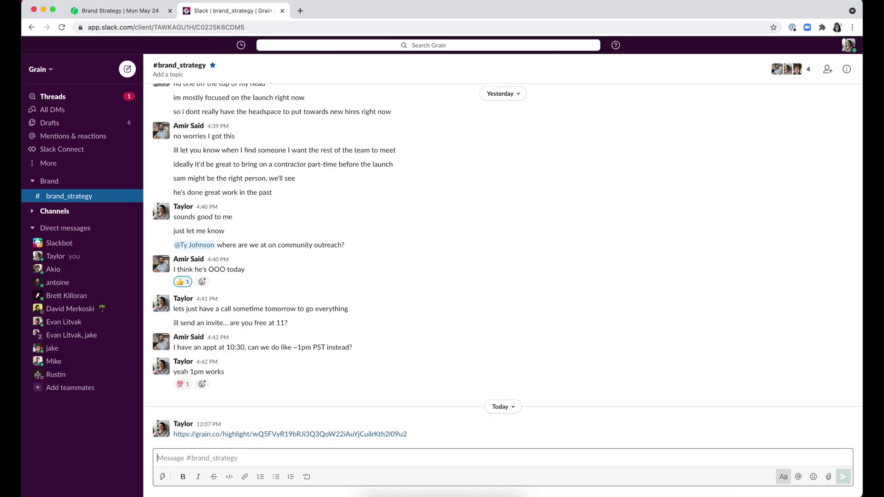